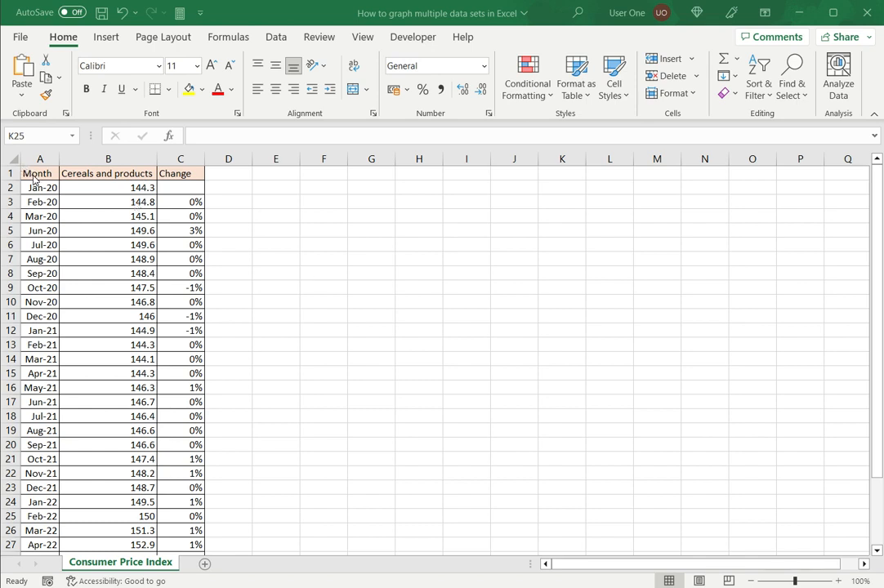
pyautogui.click(108, 173)
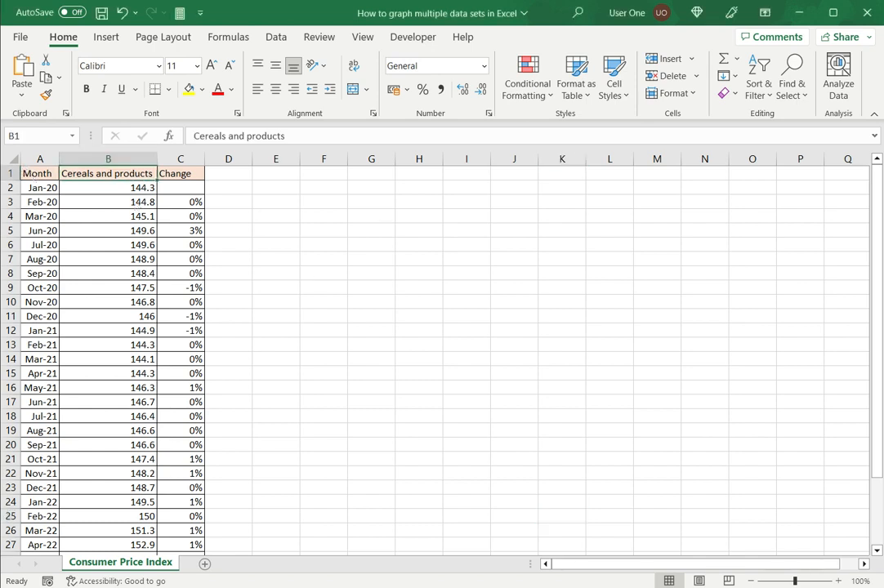
pyautogui.click(181, 173)
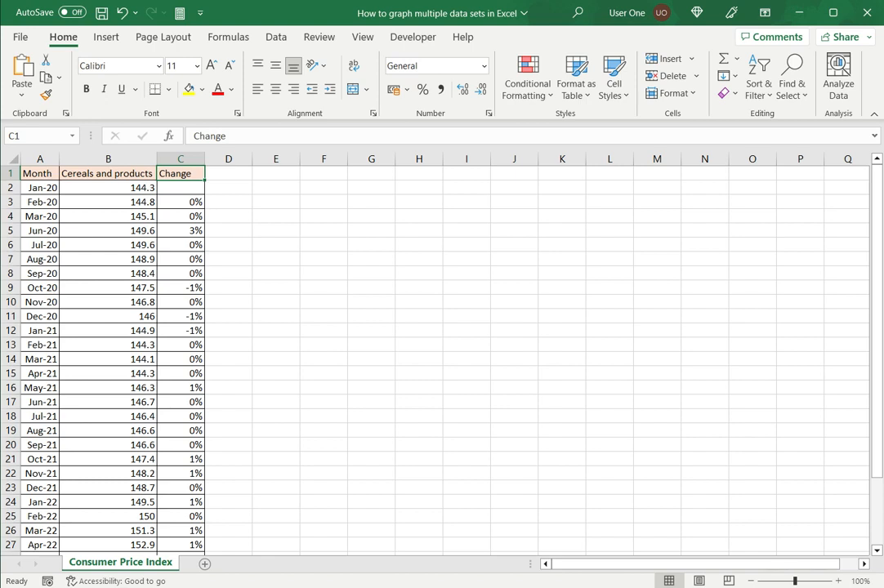
# Insert a clustered column chart from the Month and Cereals and products data in A1:B33.
pyautogui.moveTo(37, 173); pyautogui.dragTo(159, 545)
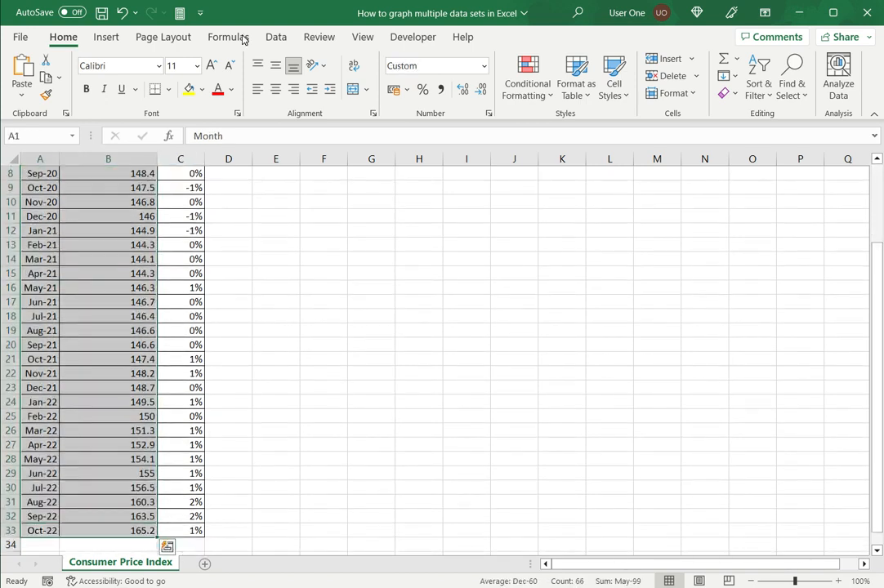
pyautogui.click(105, 36)
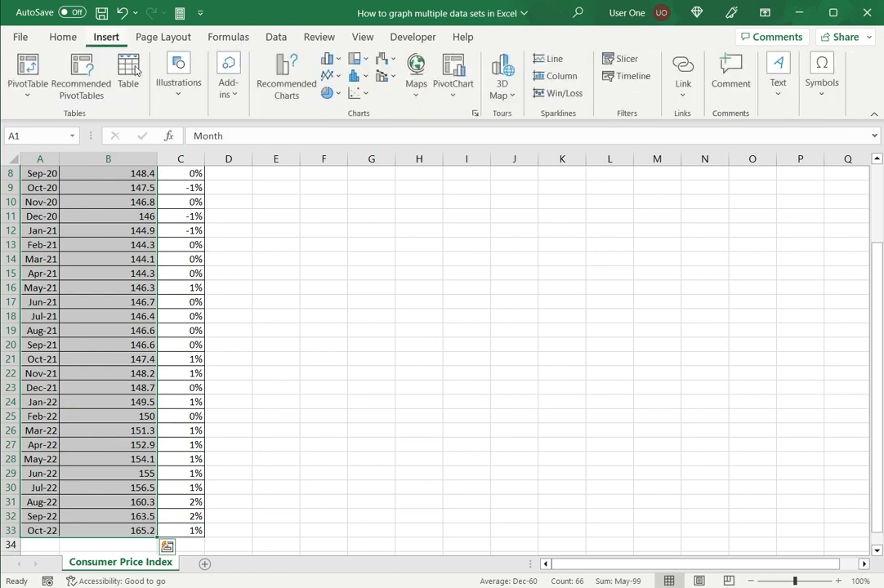
pyautogui.click(288, 85)
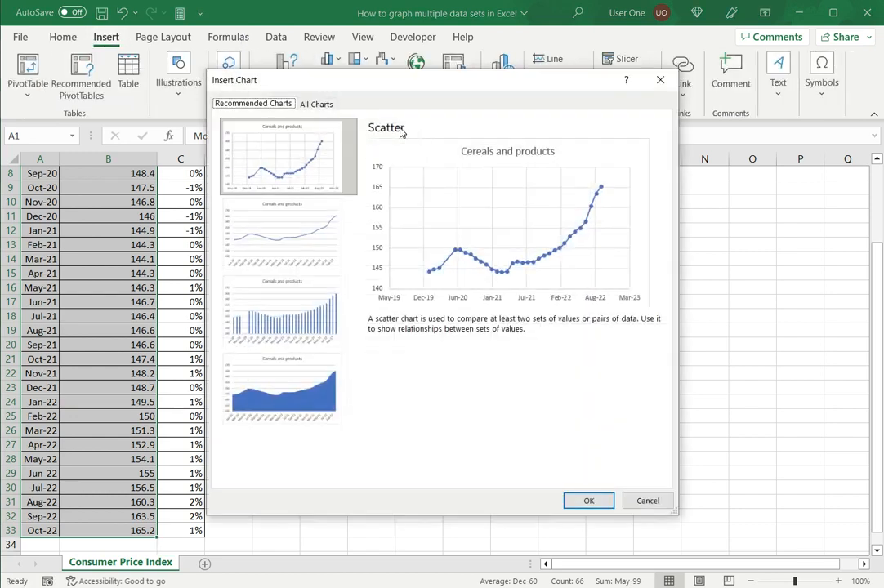
pyautogui.click(323, 104)
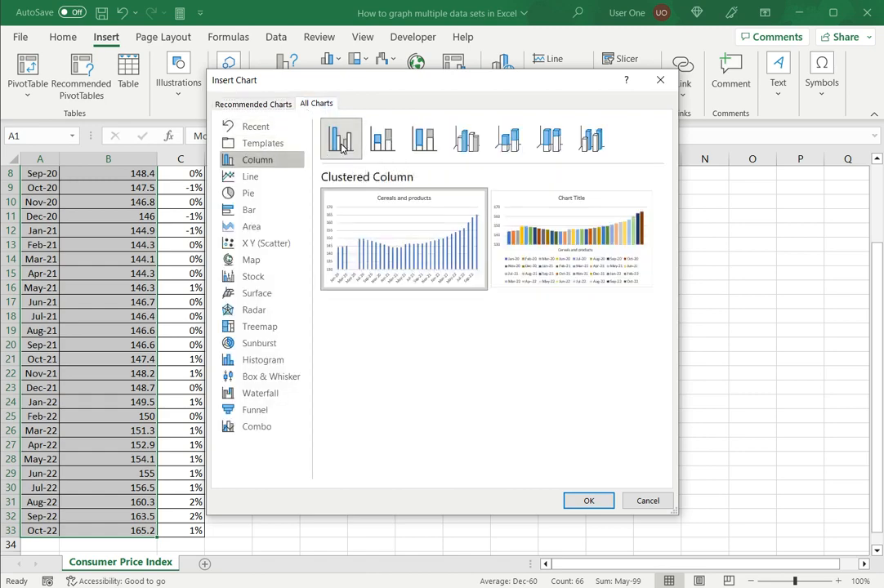
pyautogui.moveTo(427, 219)
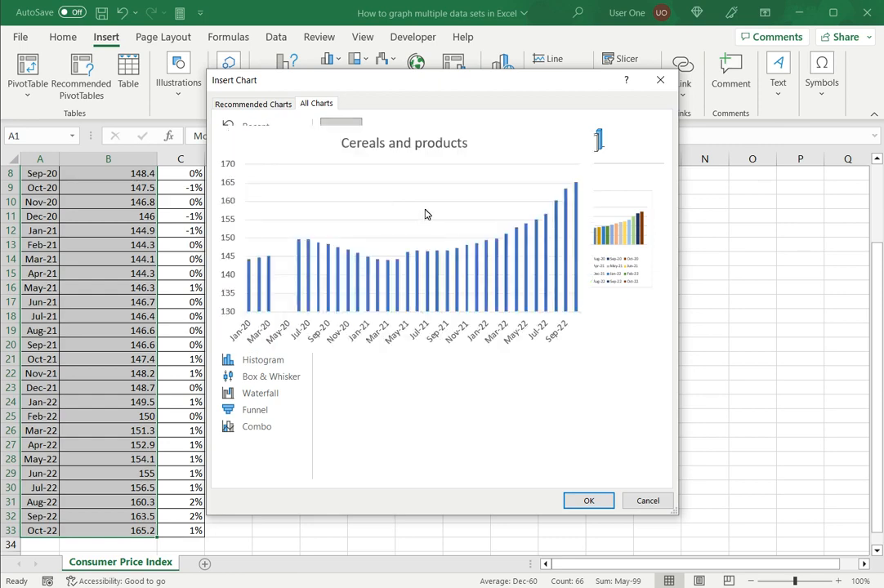
pyautogui.click(587, 501)
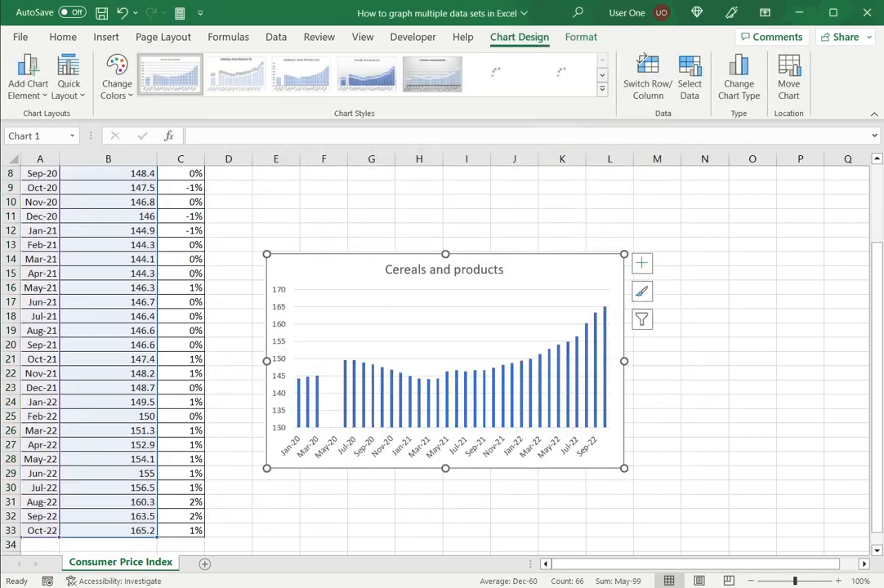
# Move the chart beside the upper rows of the data table, with its upper edge near row 3.
pyautogui.moveTo(538, 277); pyautogui.dragTo(576, 231)
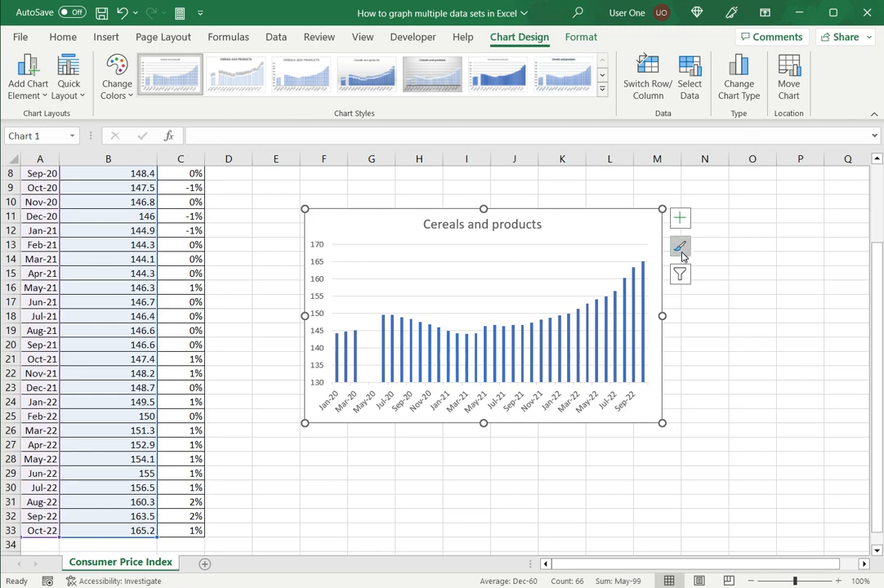
pyautogui.click(752, 259)
pyautogui.scroll(3, 753, 259)
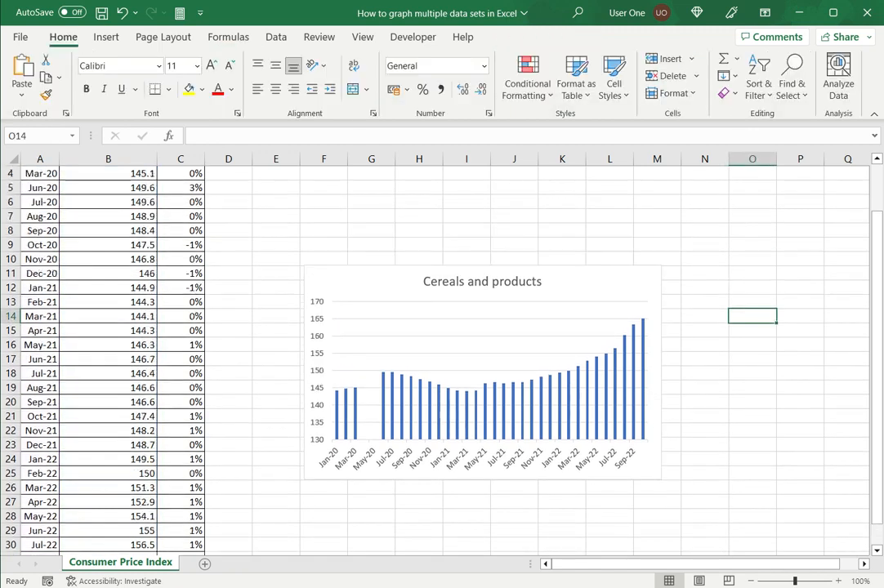
pyautogui.moveTo(576, 327); pyautogui.dragTo(564, 217)
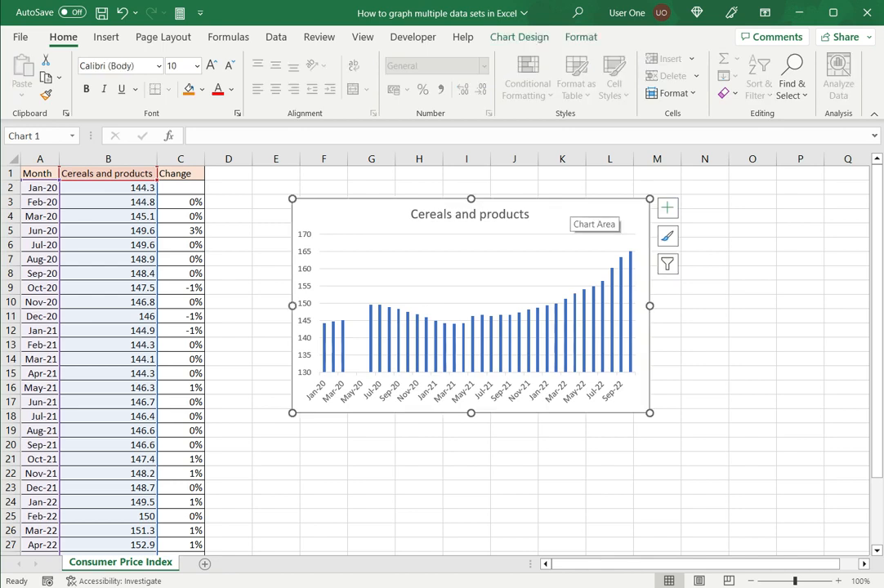
# Add a second data series to the chart, with its name from cell C1 and its values from C2:C33.
pyautogui.click(515, 38)
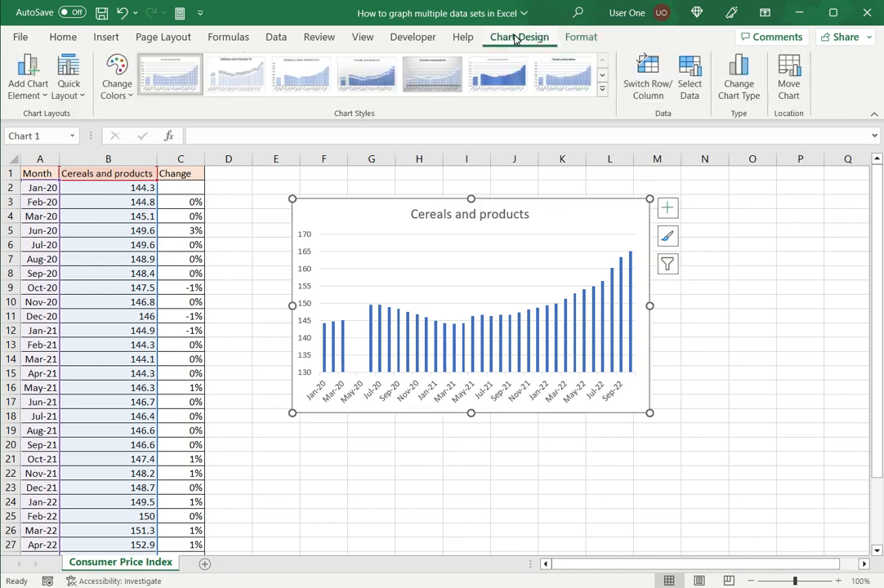
pyautogui.click(690, 78)
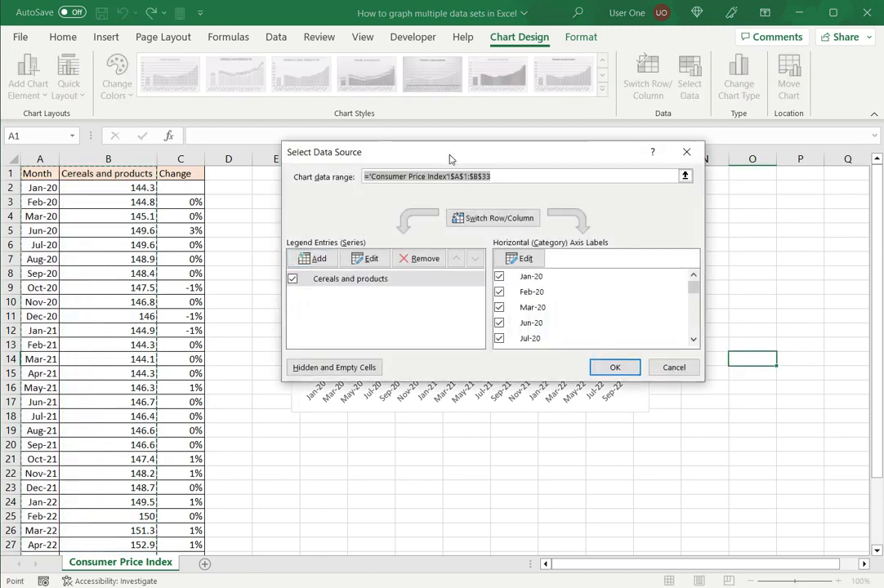
pyautogui.moveTo(449, 157); pyautogui.dragTo(517, 158)
pyautogui.click(392, 261)
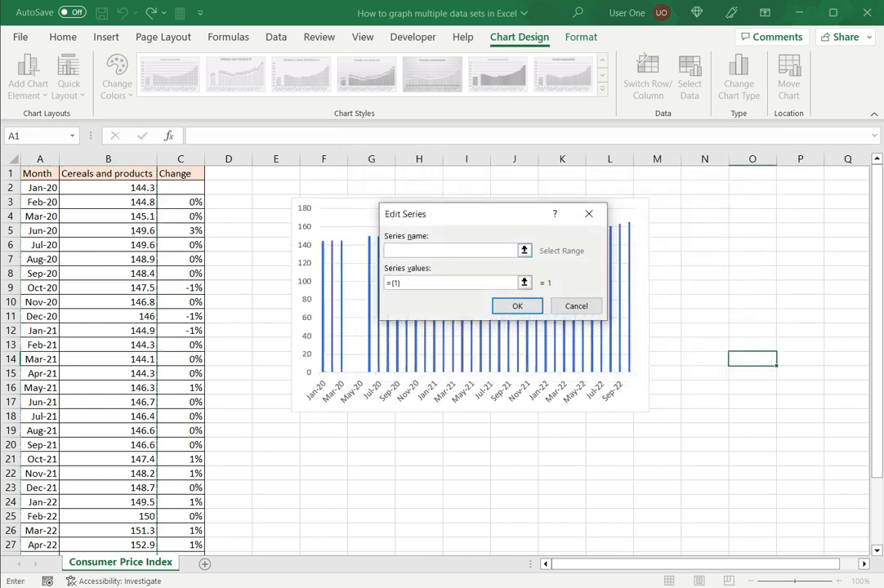
pyautogui.click(180, 174)
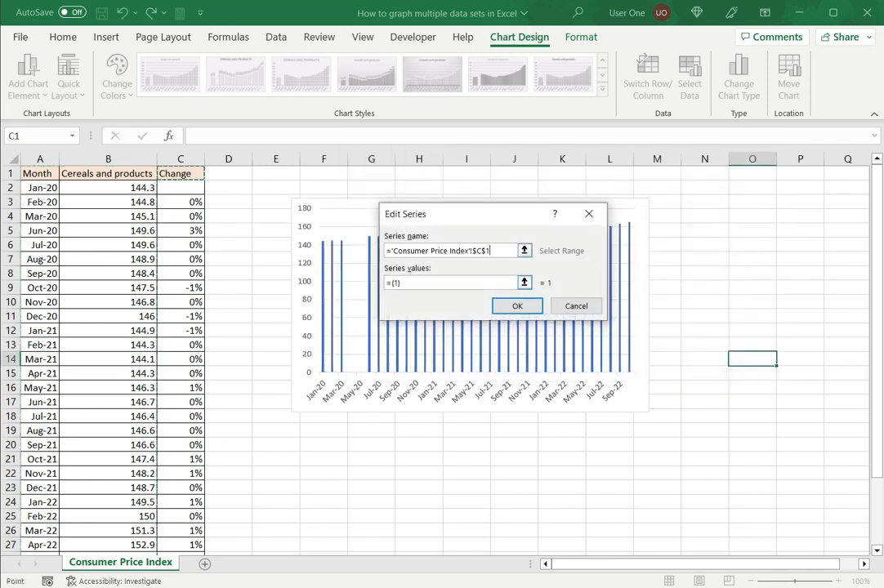
pyautogui.click(384, 284)
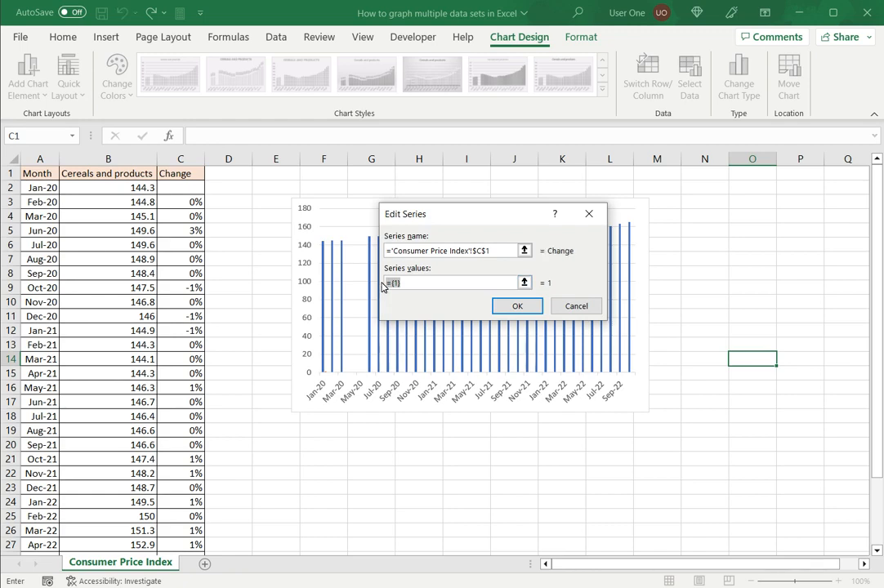
pyautogui.press('BackSpace')
pyautogui.moveTo(181, 188); pyautogui.dragTo(181, 536)
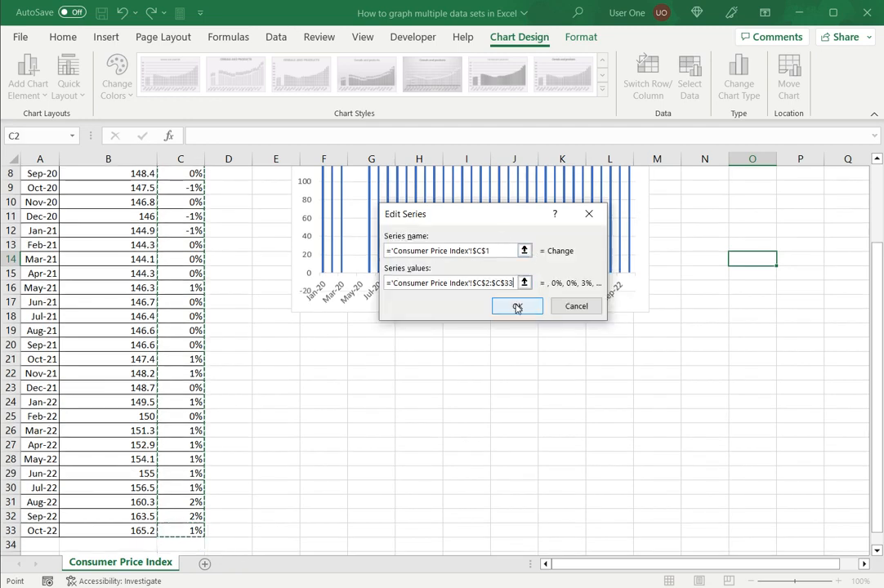
pyautogui.click(517, 307)
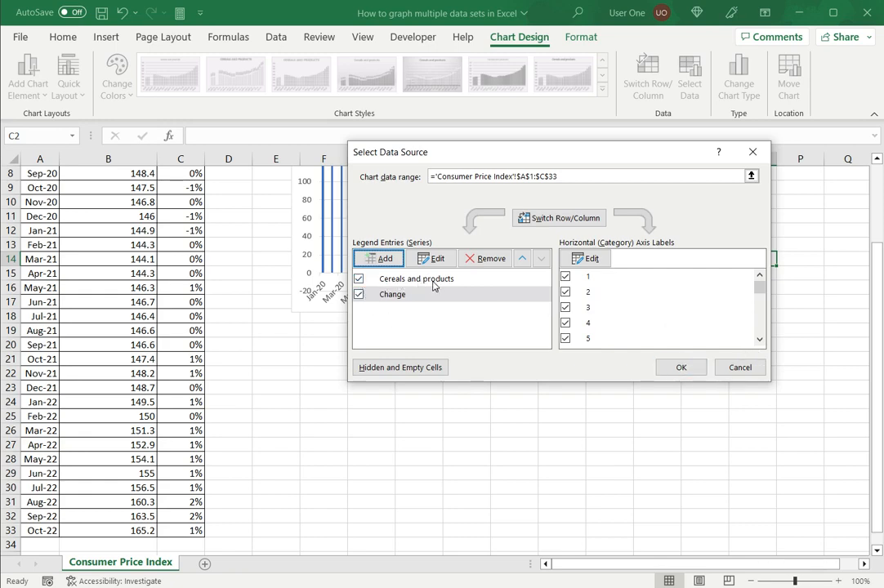
pyautogui.click(682, 368)
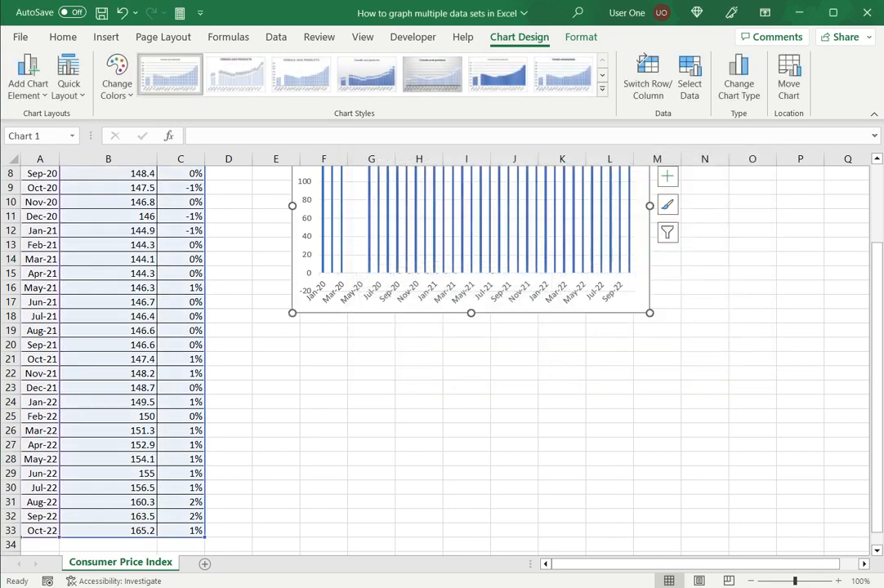
# Change the chart to a combo with the Change series as a Line on the secondary axis, and enlarge the chart slightly.
pyautogui.scroll(3, 441, 351)
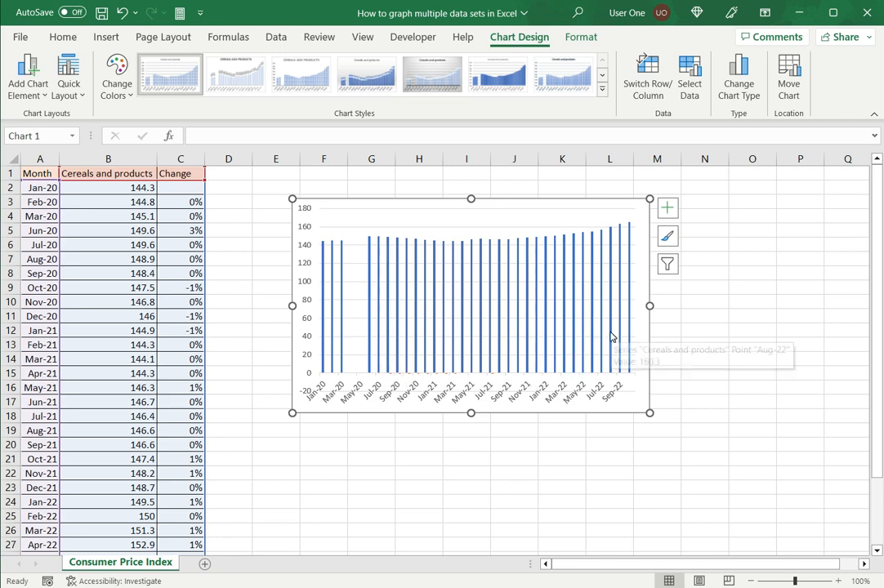
pyautogui.moveTo(630, 282)
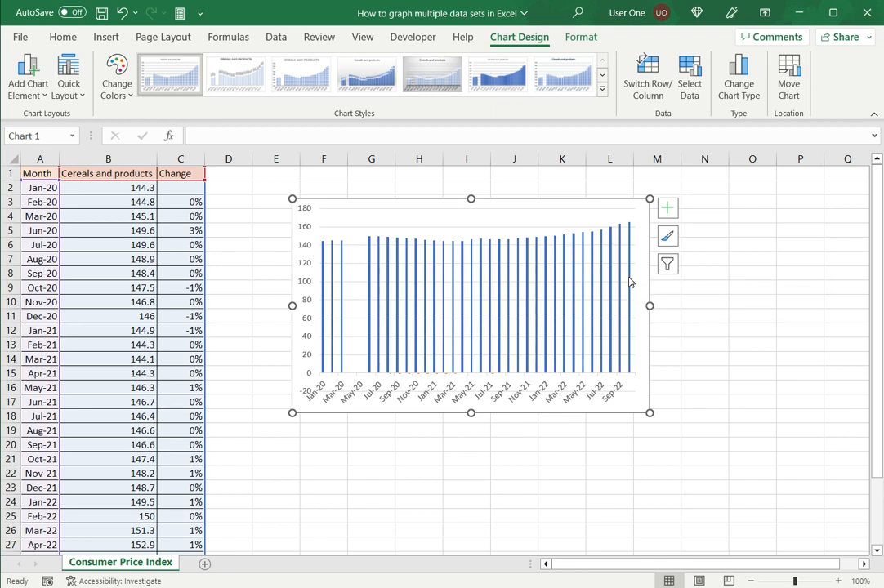
pyautogui.click(630, 282)
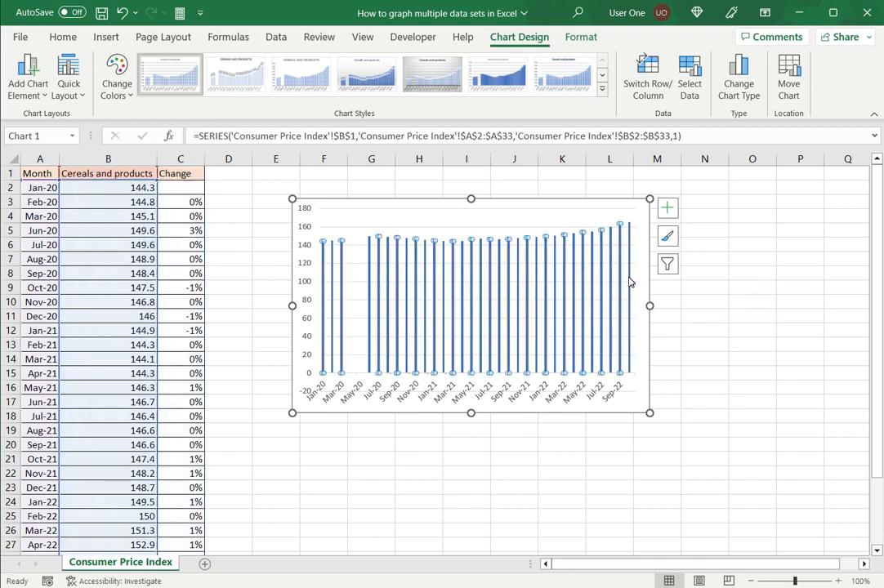
pyautogui.click(738, 88)
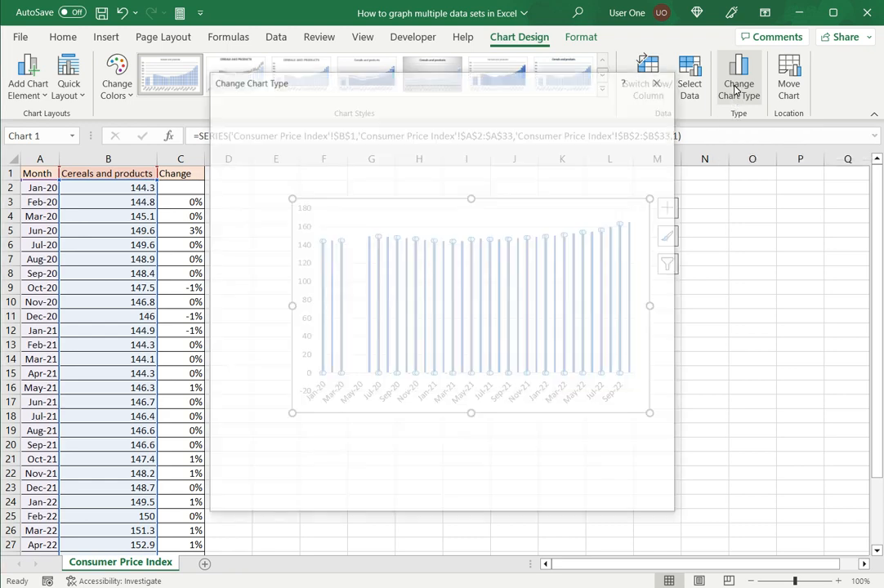
pyautogui.moveTo(489, 85); pyautogui.dragTo(570, 71)
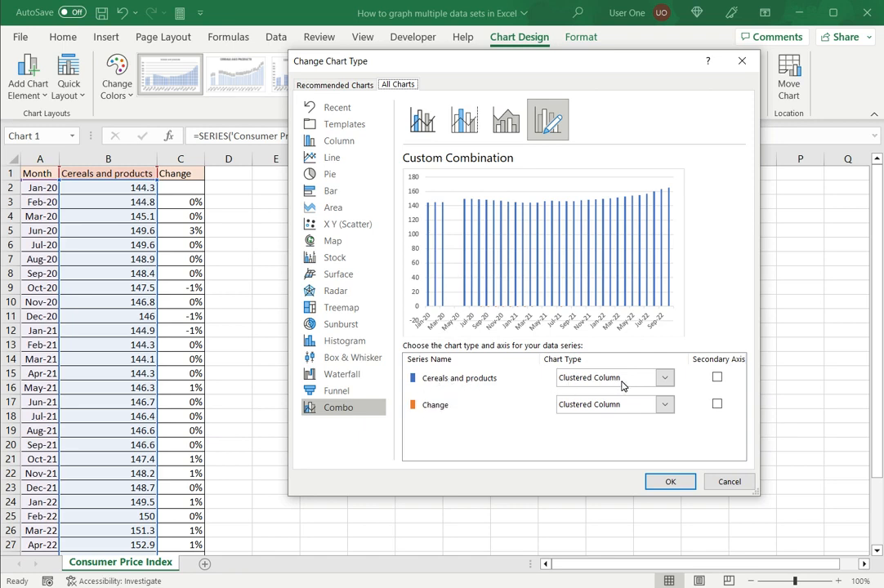
pyautogui.click(665, 405)
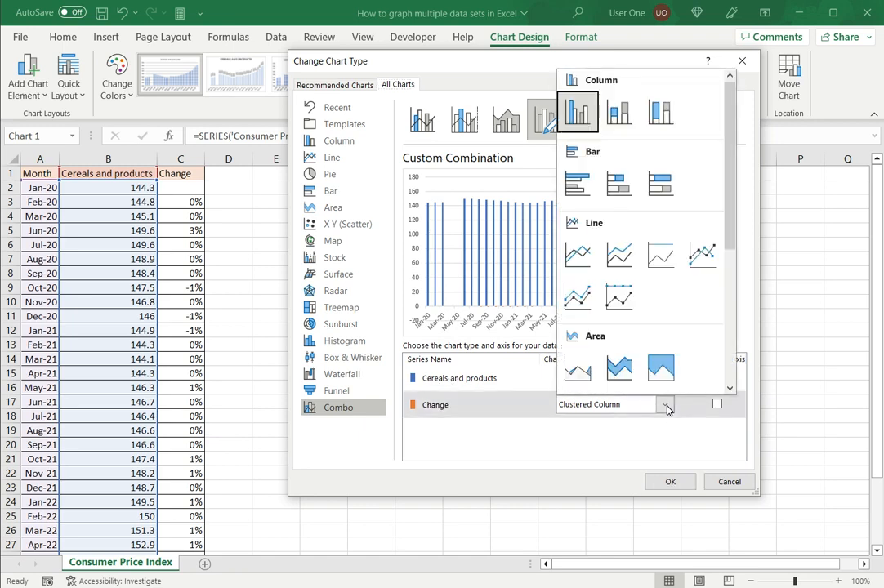
pyautogui.click(582, 256)
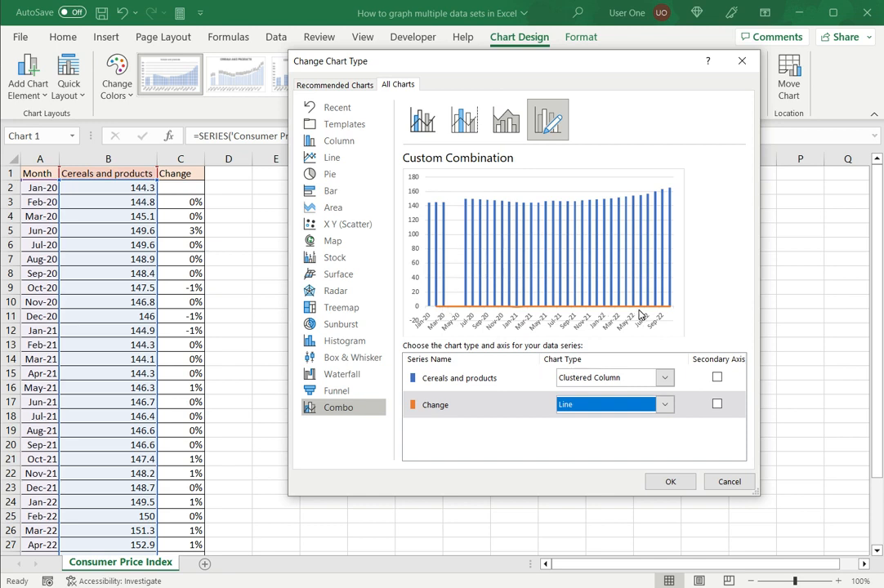
pyautogui.click(716, 405)
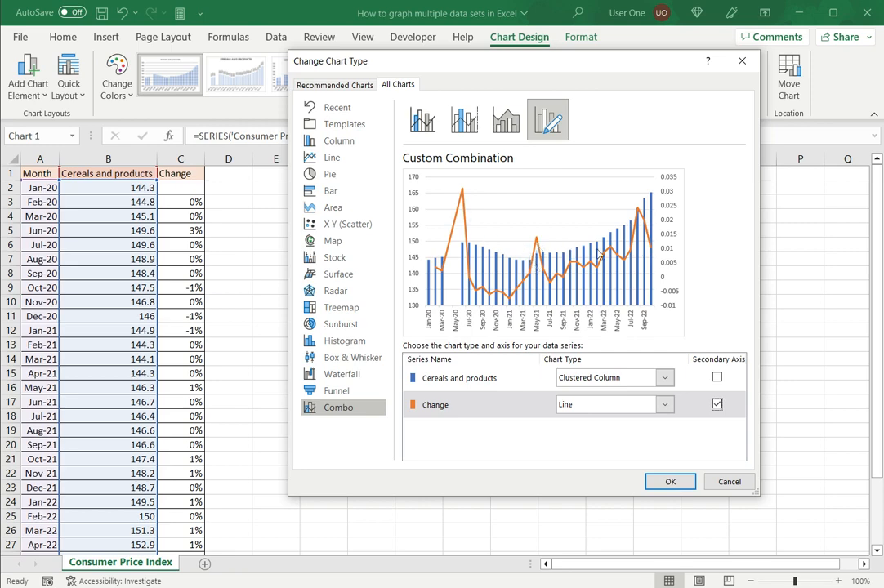
pyautogui.click(670, 481)
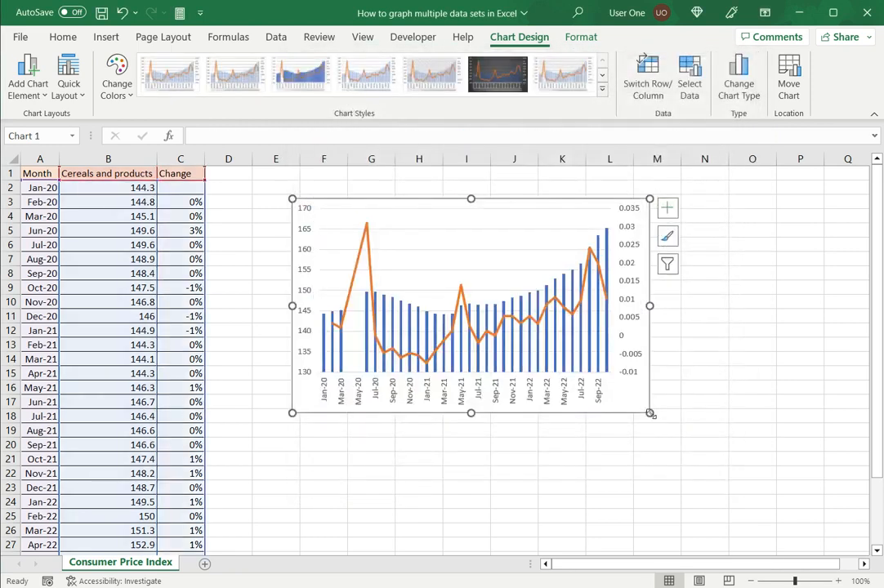
pyautogui.moveTo(649, 413); pyautogui.dragTo(687, 441)
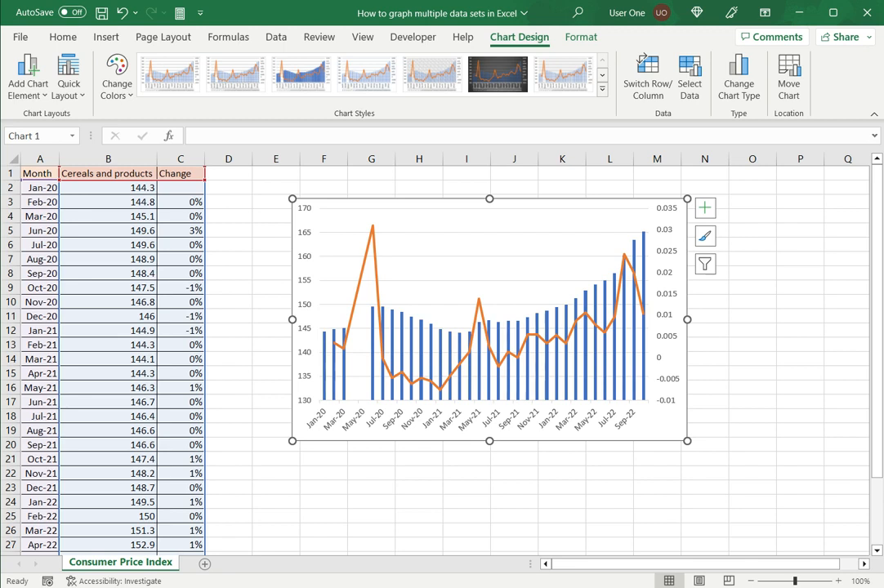
# Format the secondary vertical axis numbers as Percentage with 2 decimal places.
pyautogui.click(664, 237)
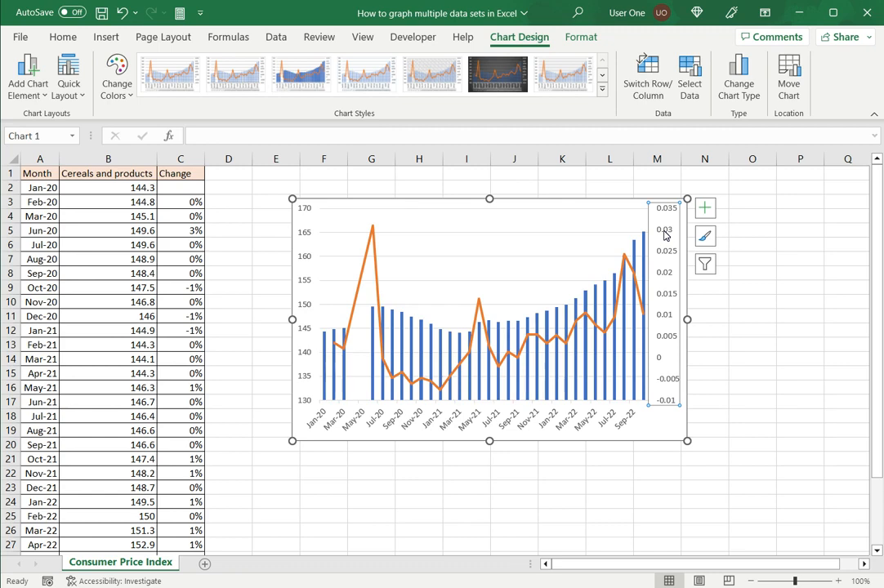
pyautogui.rightClick(664, 236)
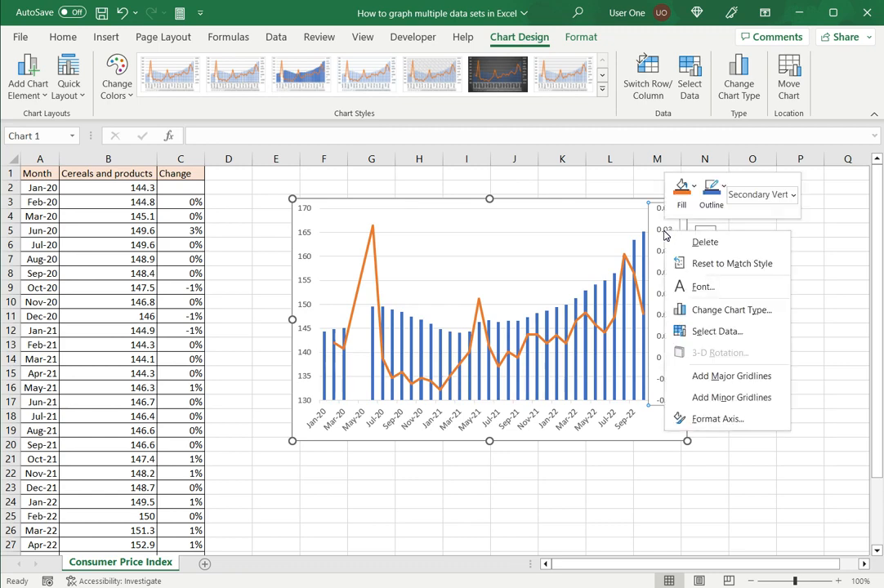
pyautogui.click(714, 421)
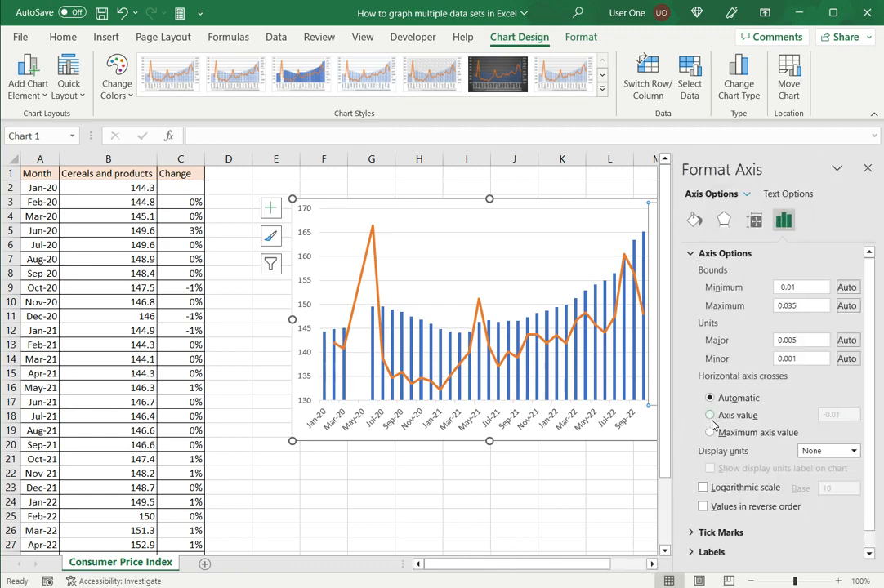
pyautogui.click(691, 254)
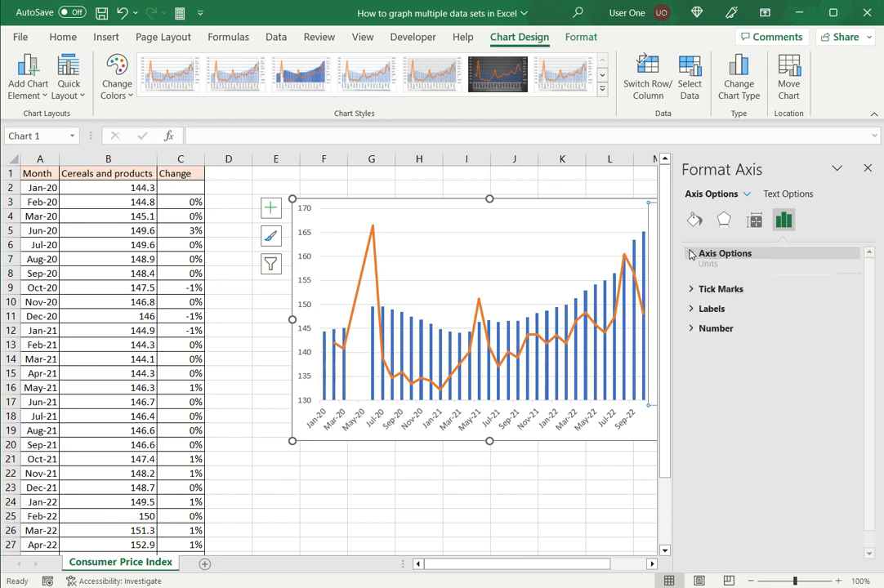
pyautogui.click(691, 312)
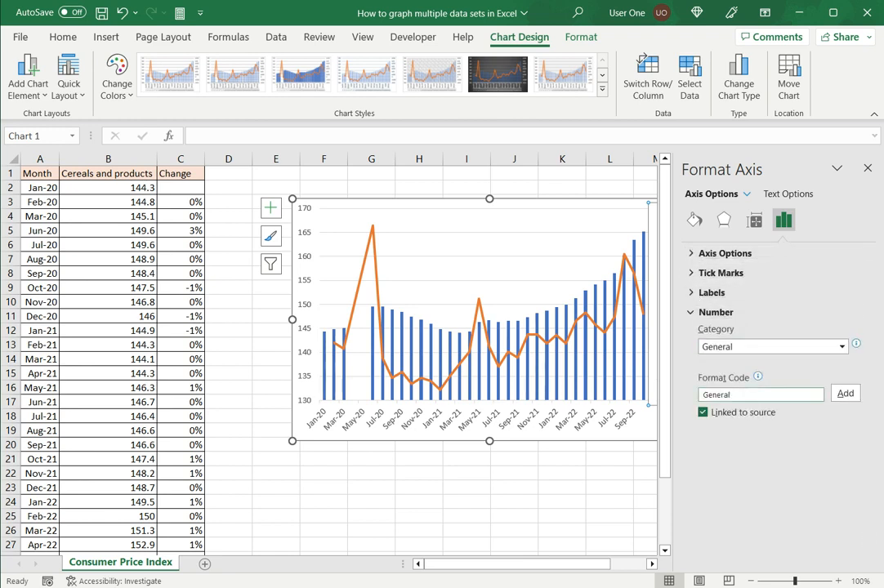
pyautogui.click(809, 348)
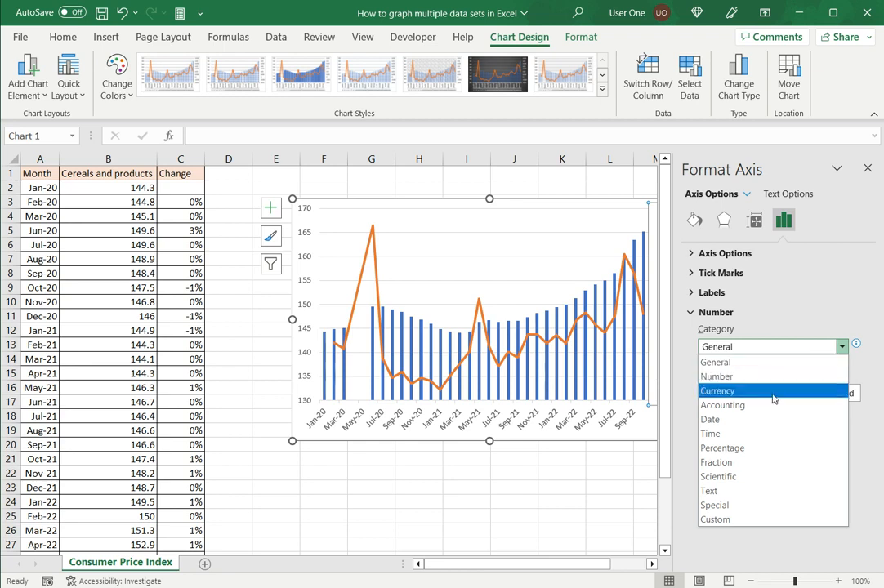
pyautogui.click(766, 448)
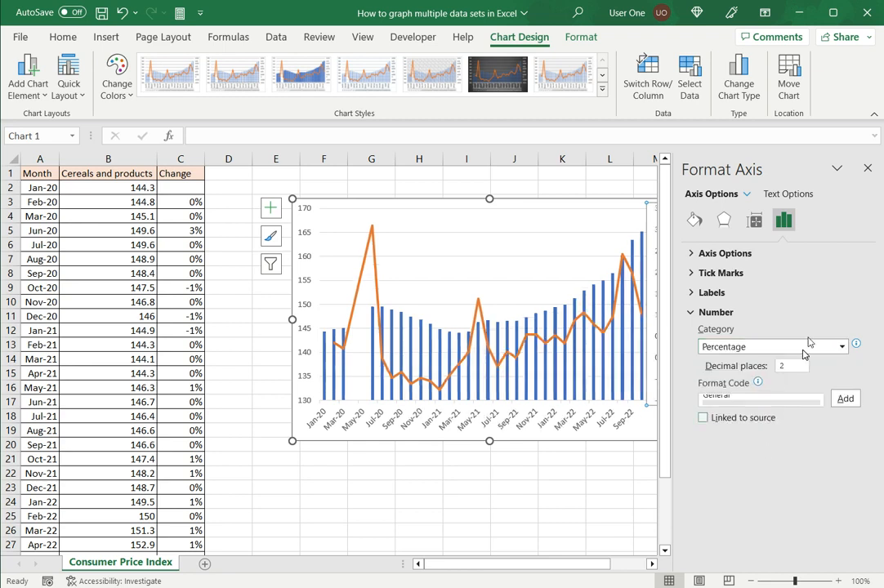
pyautogui.click(868, 169)
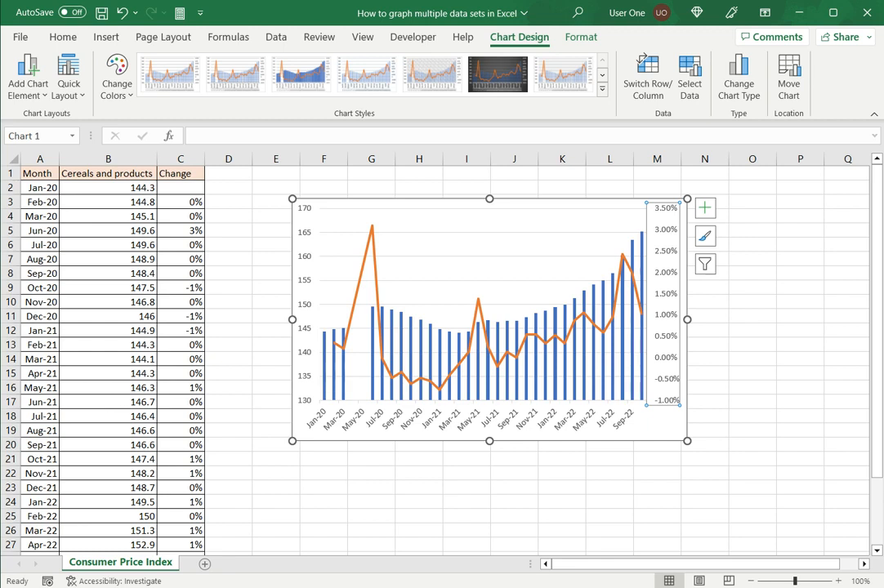
# Add a legend at the bottom of the chart to identify the two data series.
pyautogui.click(581, 37)
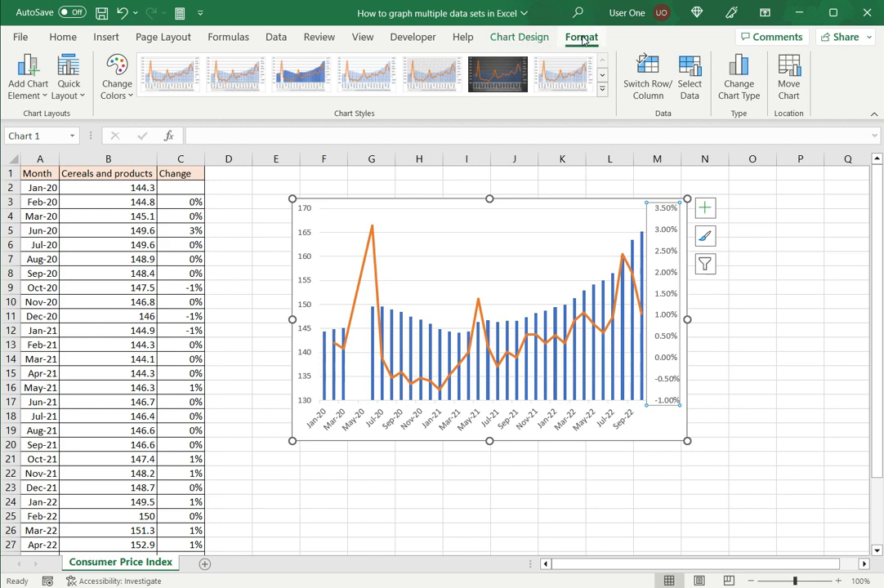
pyautogui.click(519, 37)
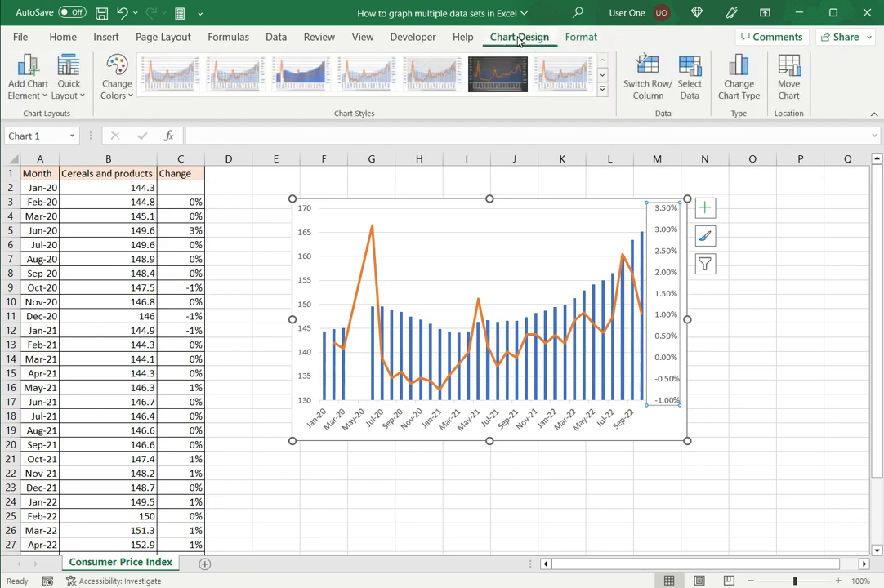
pyautogui.click(42, 93)
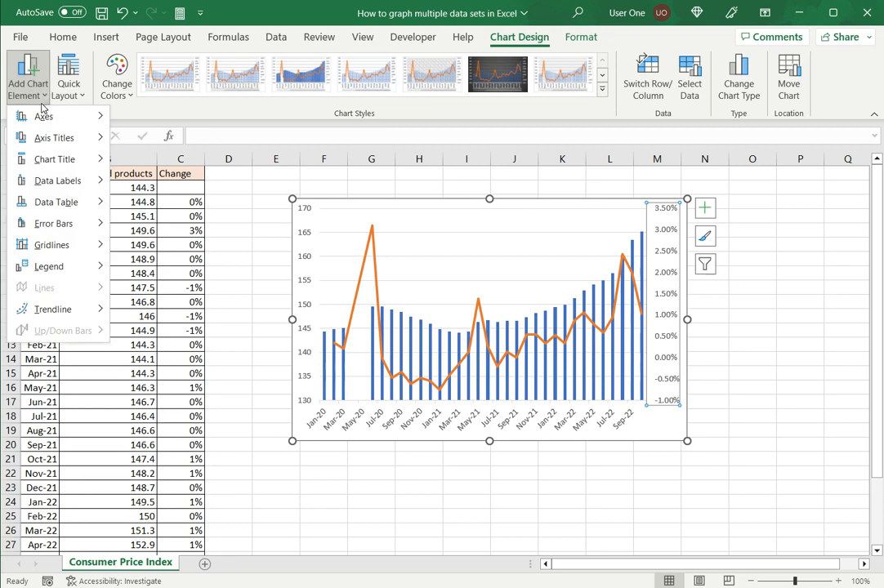
pyautogui.moveTo(50, 269)
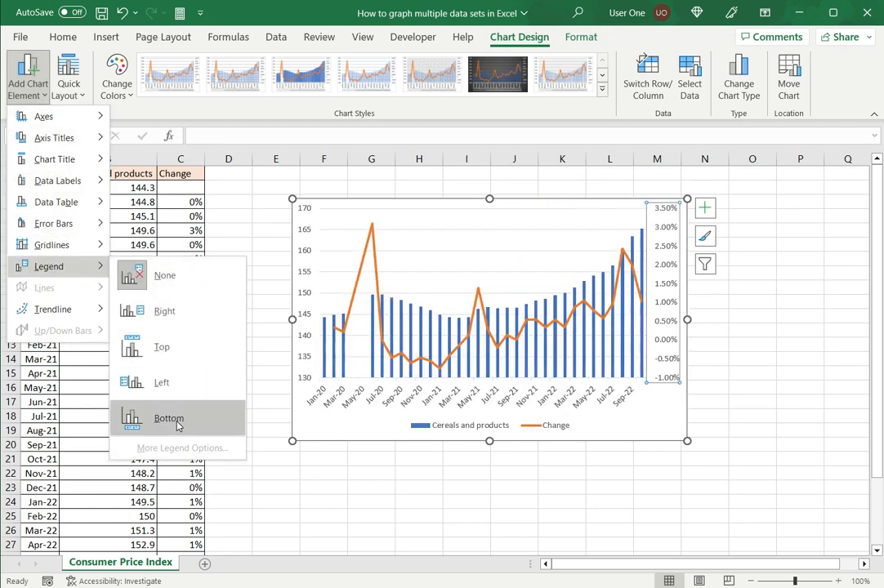
pyautogui.click(177, 422)
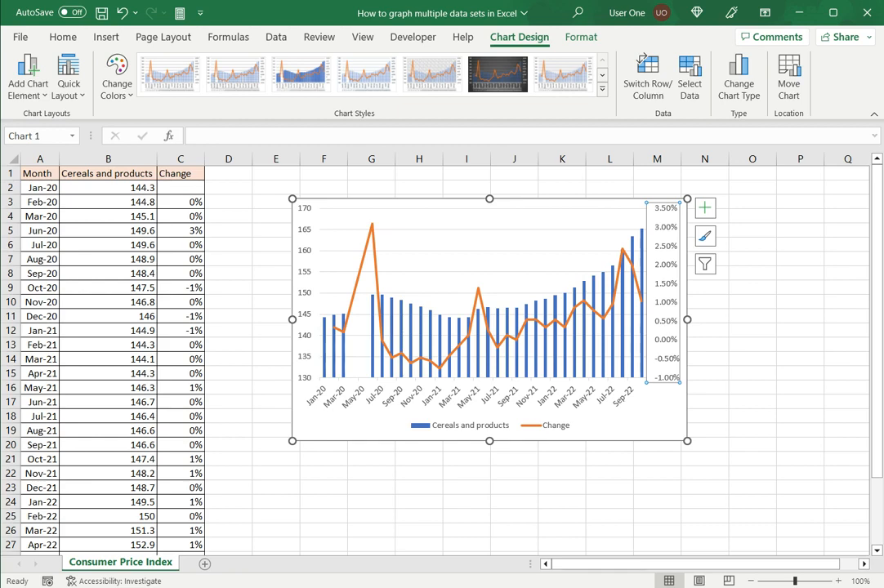
# Add a title using the Above Chart placement and replace its placeholder text with CPI.
pyautogui.click(33, 81)
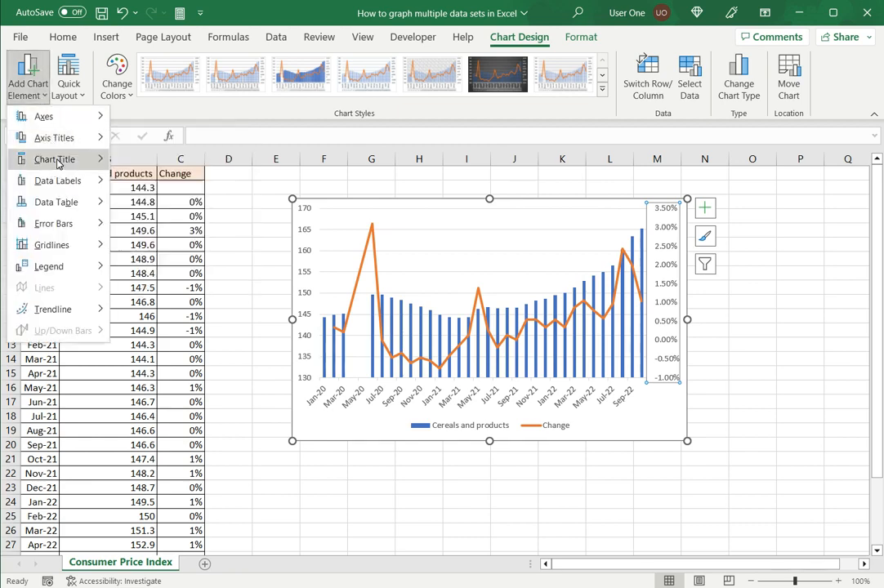
pyautogui.moveTo(57, 159)
pyautogui.click(163, 204)
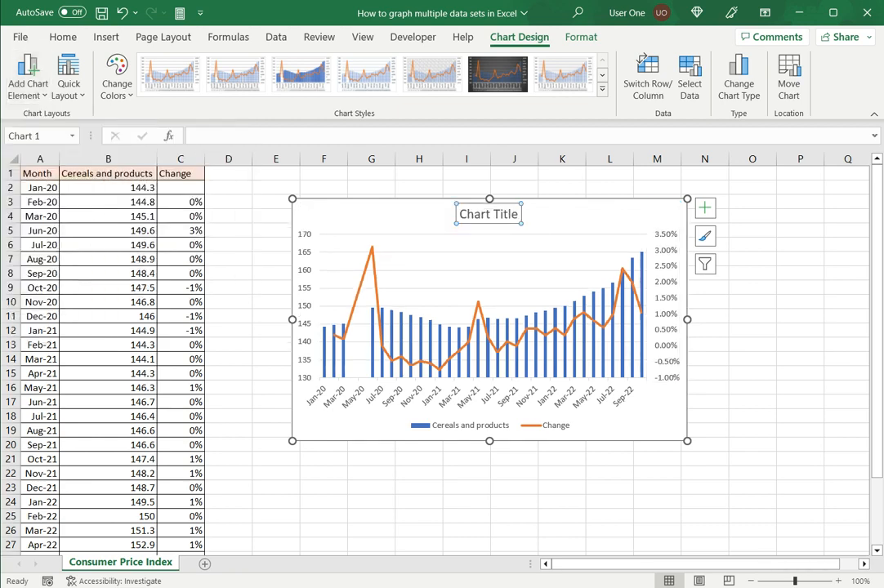
pyautogui.click(490, 214)
pyautogui.doubleClick(490, 214)
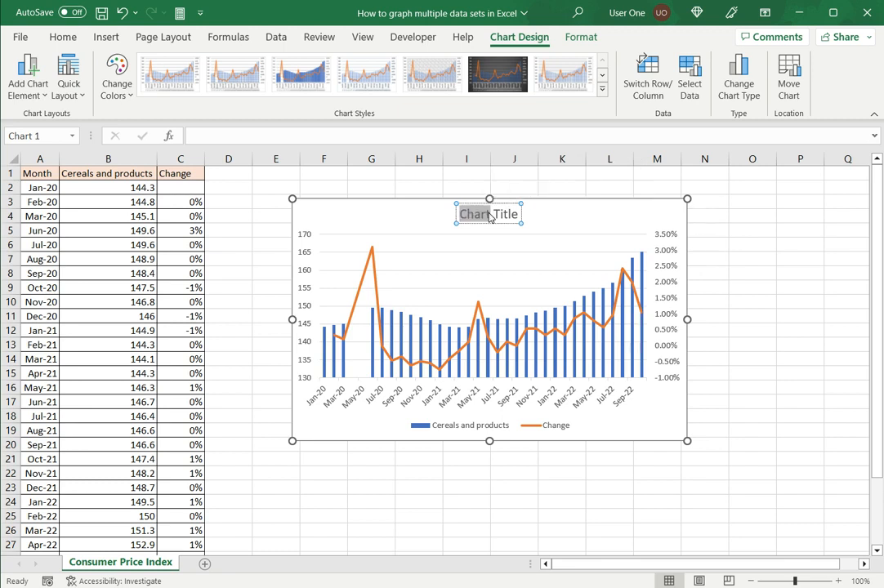
pyautogui.click(490, 214)
pyautogui.doubleClick(490, 214)
pyautogui.write('CPI')
pyautogui.press('Delete')
pyautogui.press('Delete')
pyautogui.press('Delete')
pyautogui.press('Delete')
pyautogui.press('Delete')
pyautogui.press('Delete')
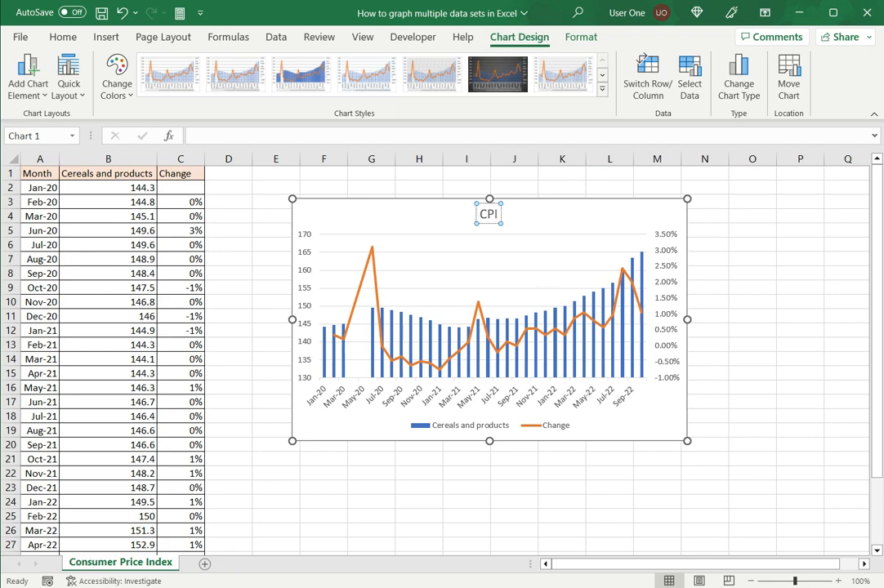
pyautogui.click(610, 488)
pyautogui.click(595, 215)
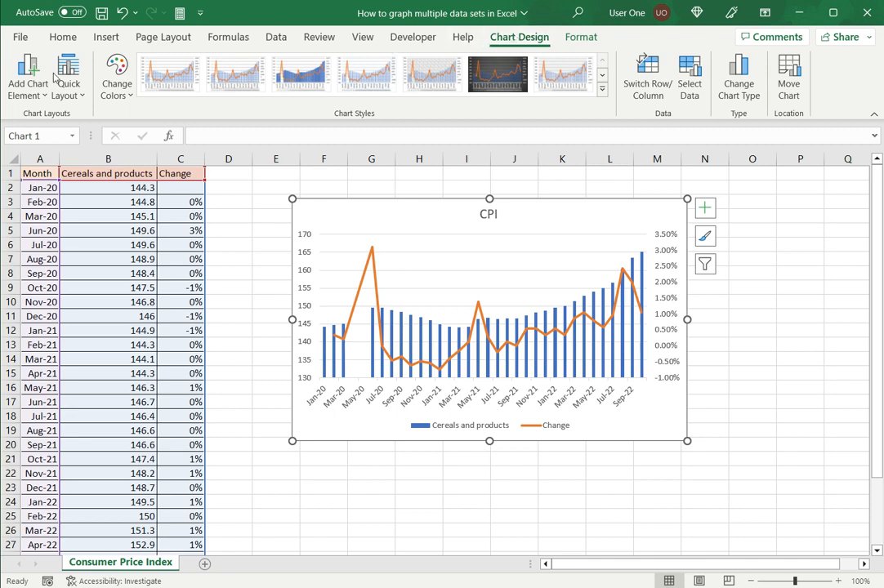
pyautogui.click(46, 97)
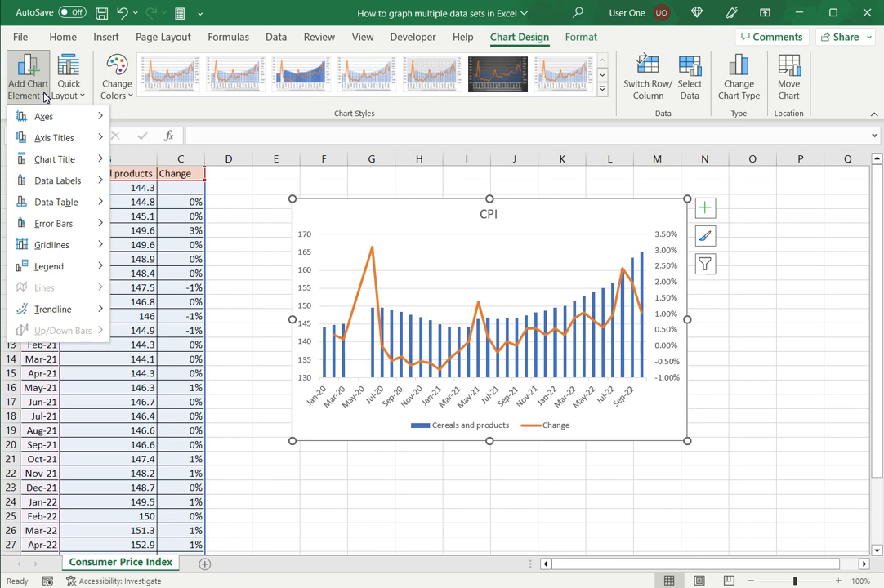
pyautogui.moveTo(44, 160)
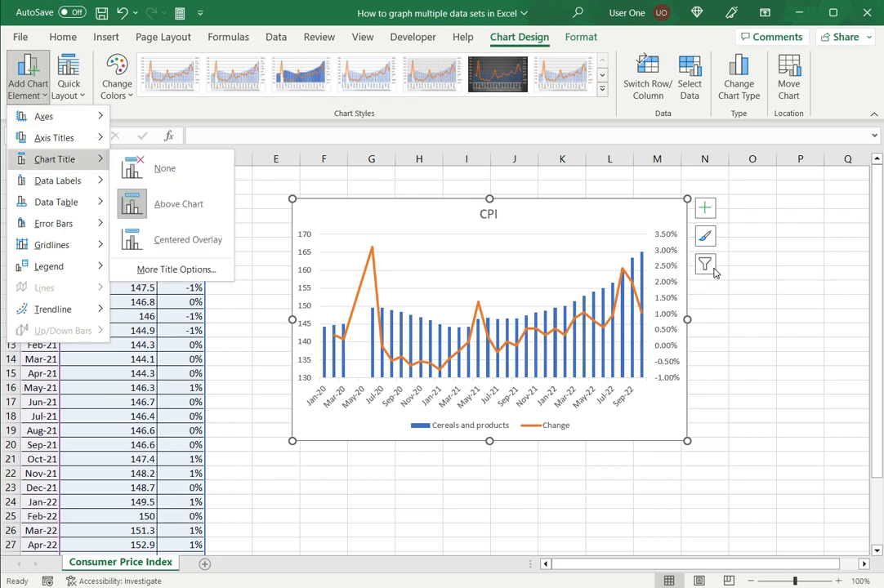
pyautogui.click(737, 292)
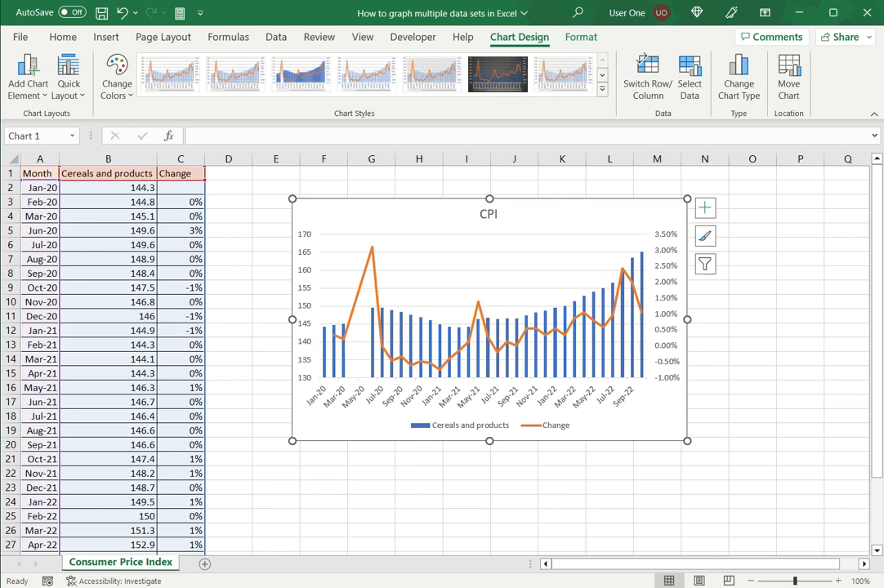